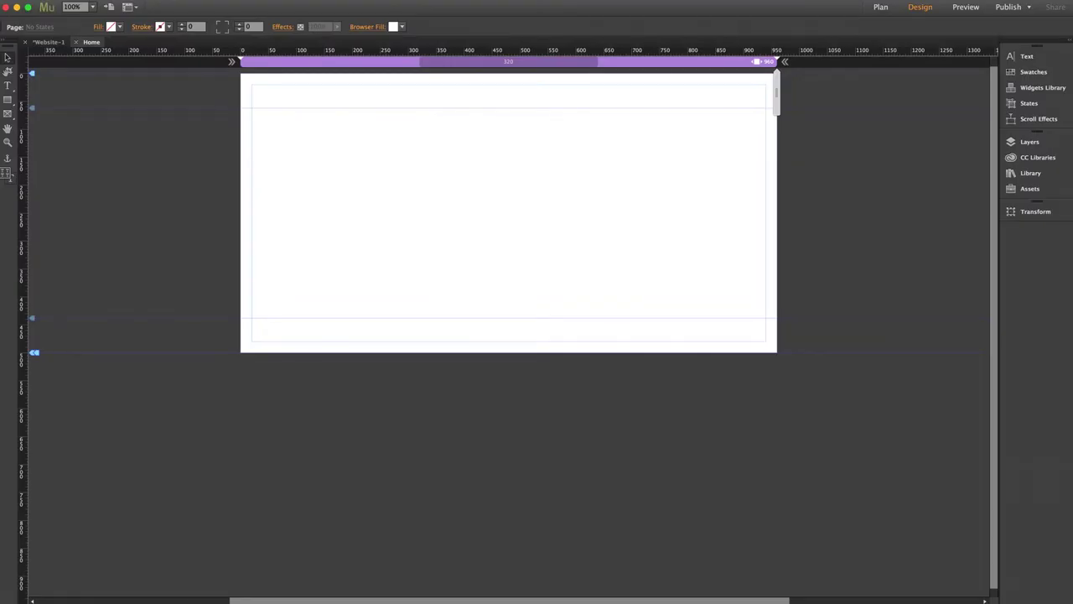
Drag the Blinds Slider from the MT Toolbox library onto the Home page at X 20, Y 62
{"action": "left_click", "coordinate": [1023, 175]}
{"action": "left_click", "coordinate": [877, 226]}
{"action": "left_click", "coordinate": [907, 241]}
{"action": "left_click_drag", "start_coordinate": [907, 242], "coordinate": [261, 139]}
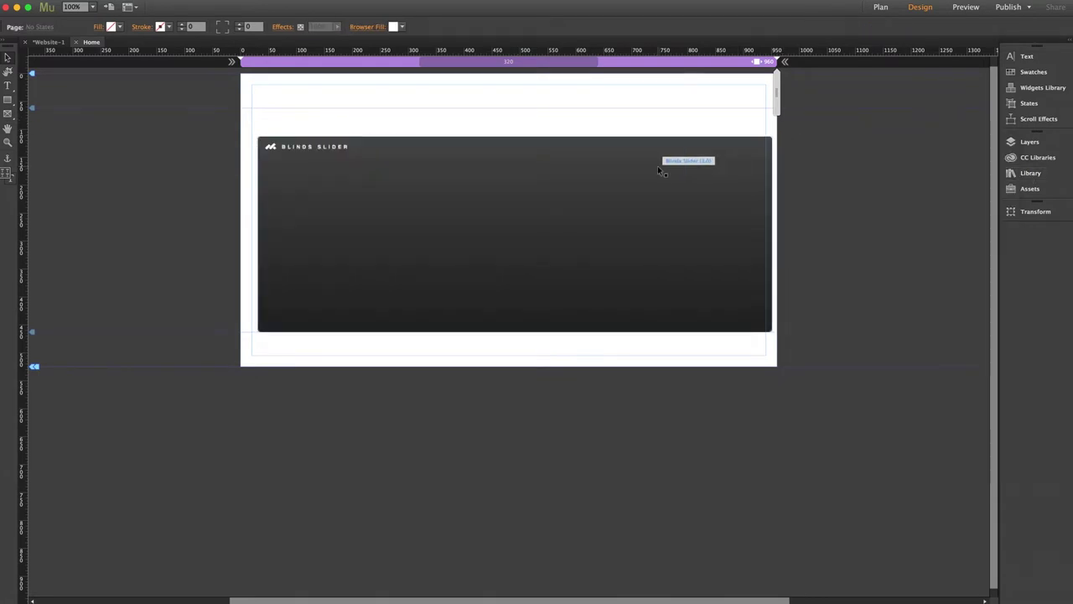
{"action": "left_click_drag", "start_coordinate": [635, 176], "coordinate": [623, 142]}
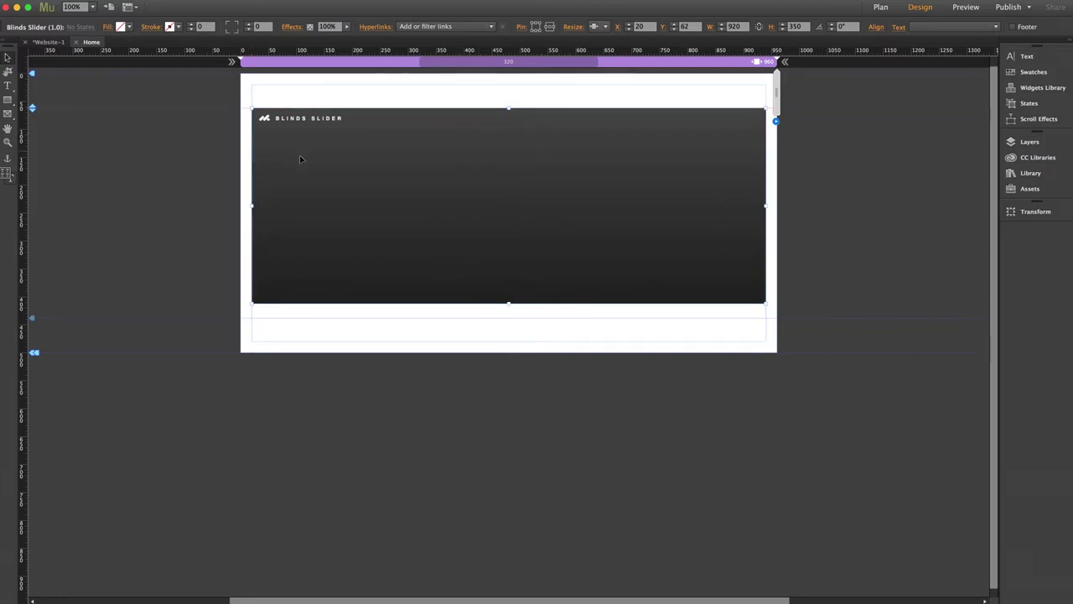
Confirm the slider's Resize remains Responsive Width, then toggle the page's expand setting
{"action": "left_click", "coordinate": [220, 159]}
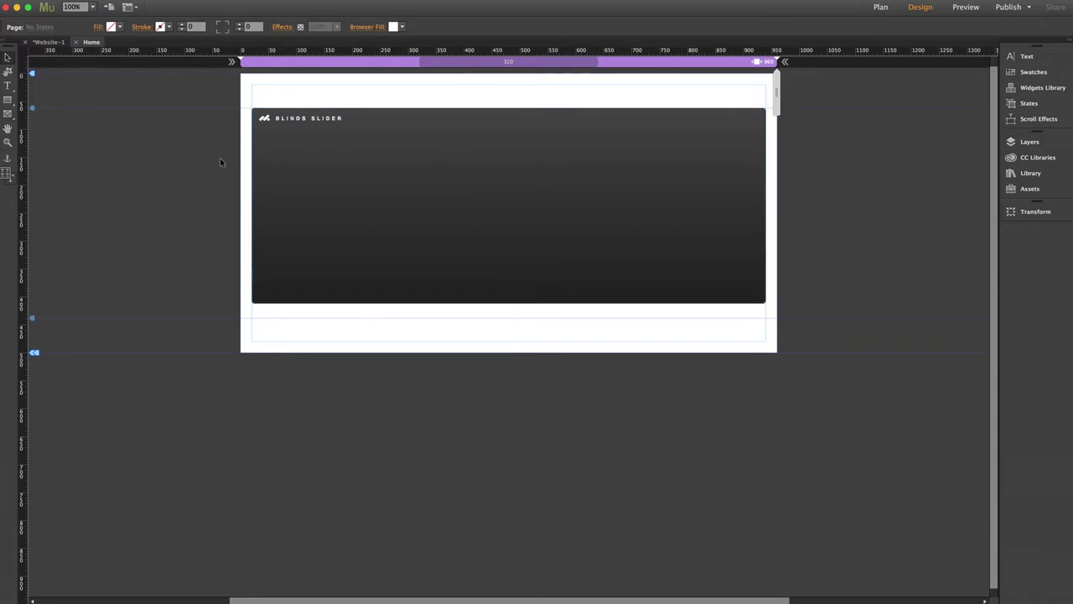
{"action": "left_click", "coordinate": [261, 146]}
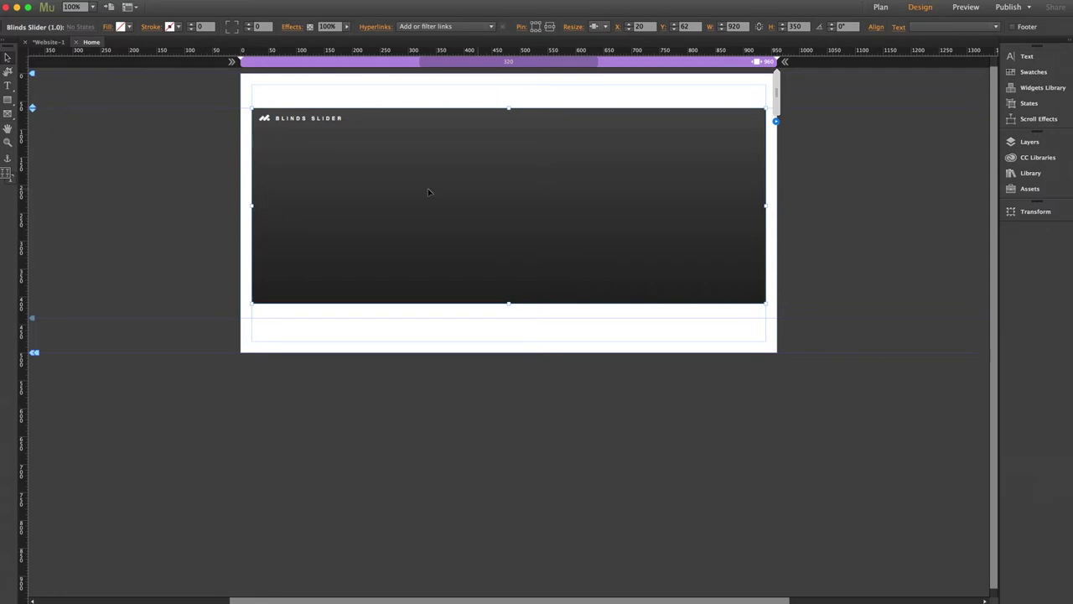
{"action": "left_click", "coordinate": [599, 26]}
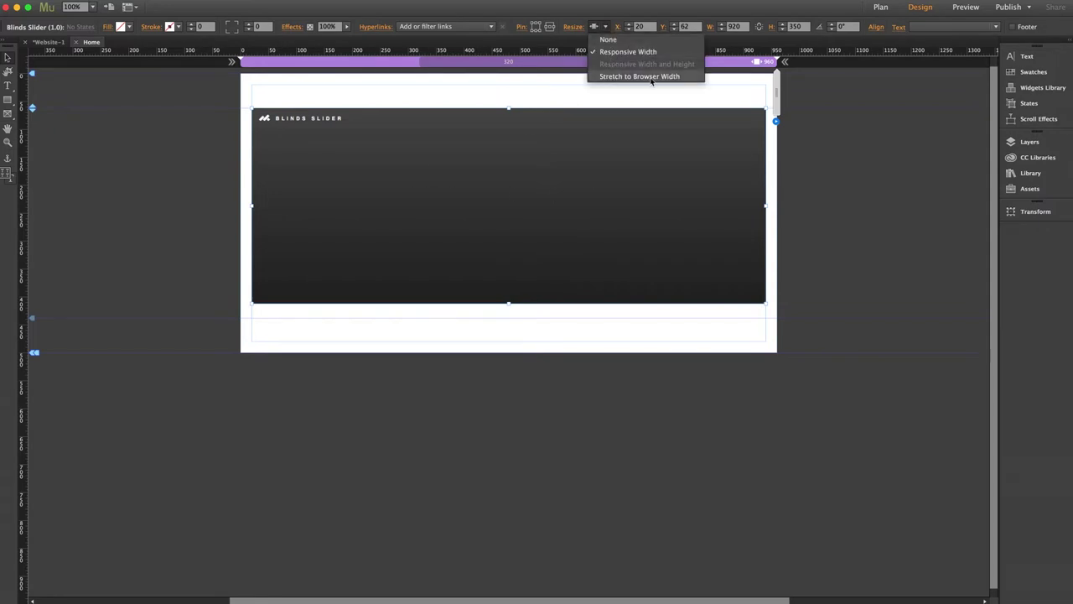
{"action": "left_click", "coordinate": [525, 98]}
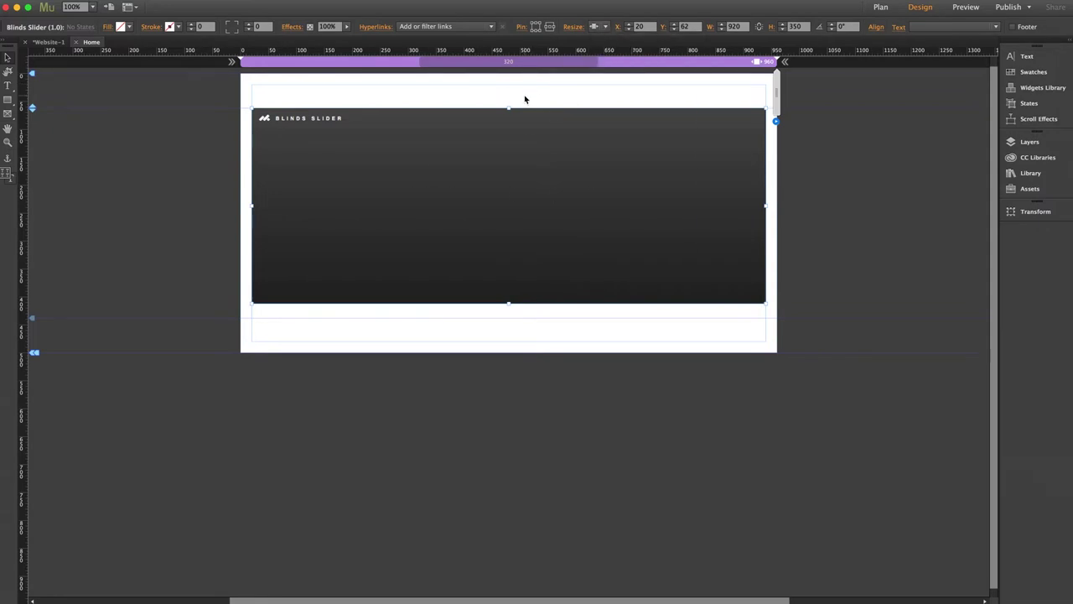
{"action": "left_click", "coordinate": [524, 99]}
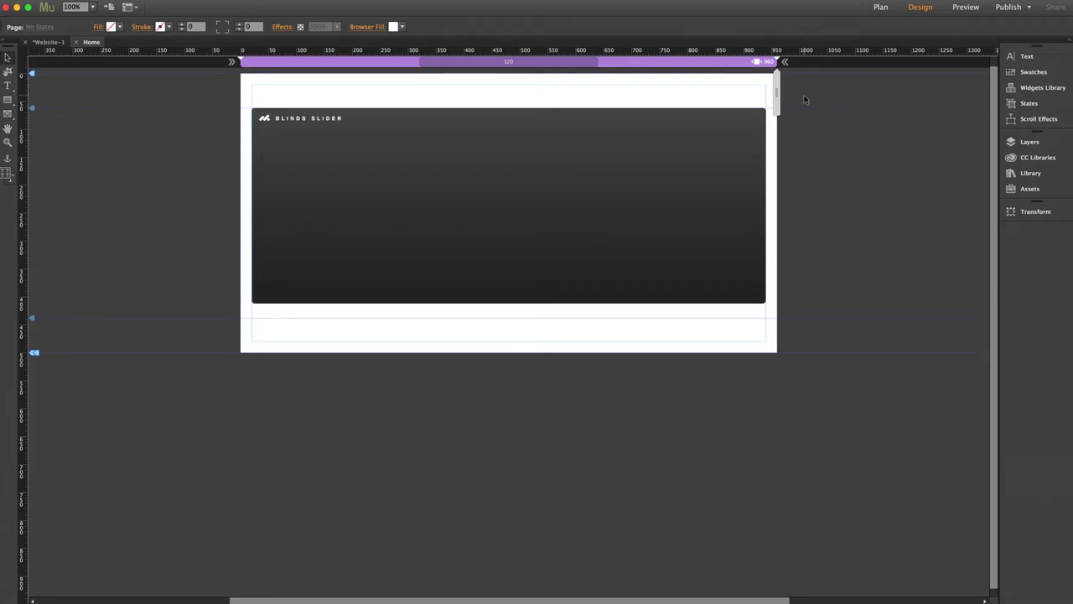
{"action": "left_click", "coordinate": [784, 61]}
Open the Blinds Slider options and replace the 350 Slider Height with 450
{"action": "left_click_drag", "start_coordinate": [419, 170], "coordinate": [624, 165]}
{"action": "left_click", "coordinate": [719, 122]}
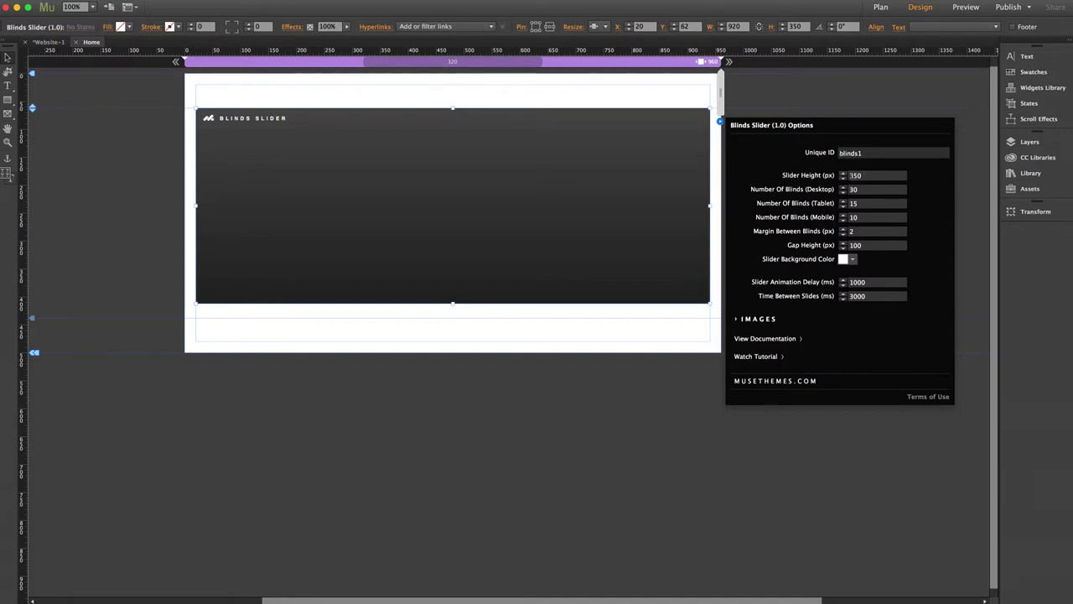
{"action": "left_click", "coordinate": [856, 175]}
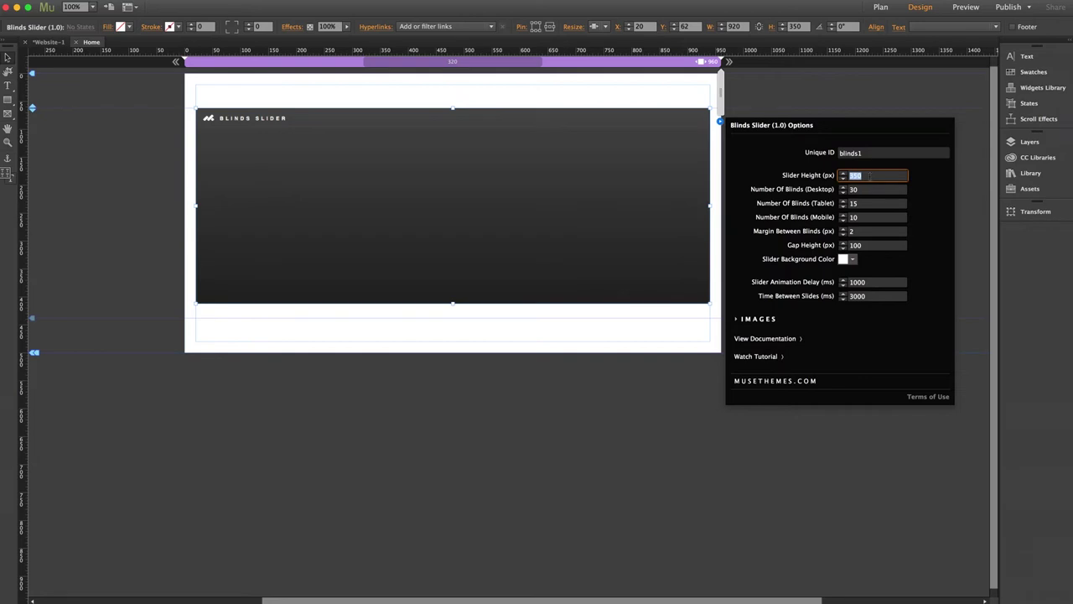
{"action": "type", "text": "450"}
{"action": "key", "text": "Return"}
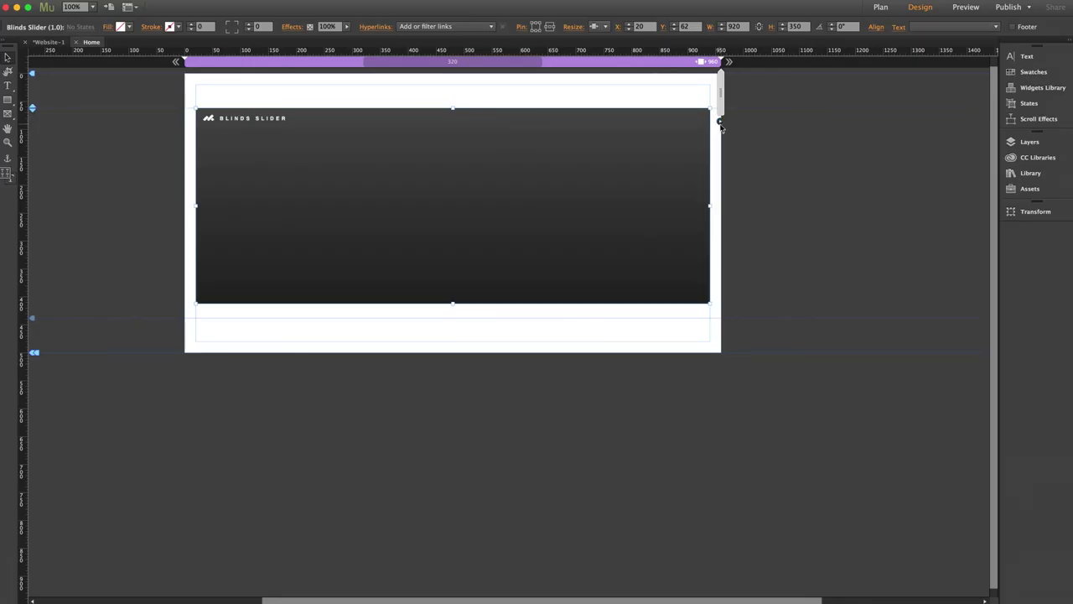
Reopen the Blinds Slider options and expand the IMAGES section to list the slider images
{"action": "left_click", "coordinate": [719, 123]}
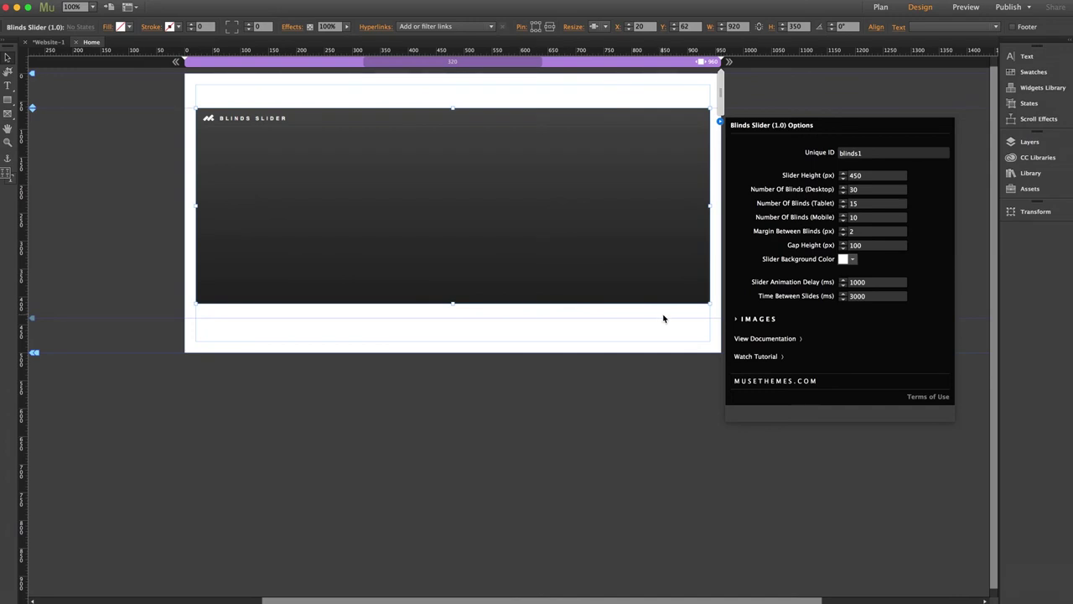
{"action": "left_click", "coordinate": [758, 320]}
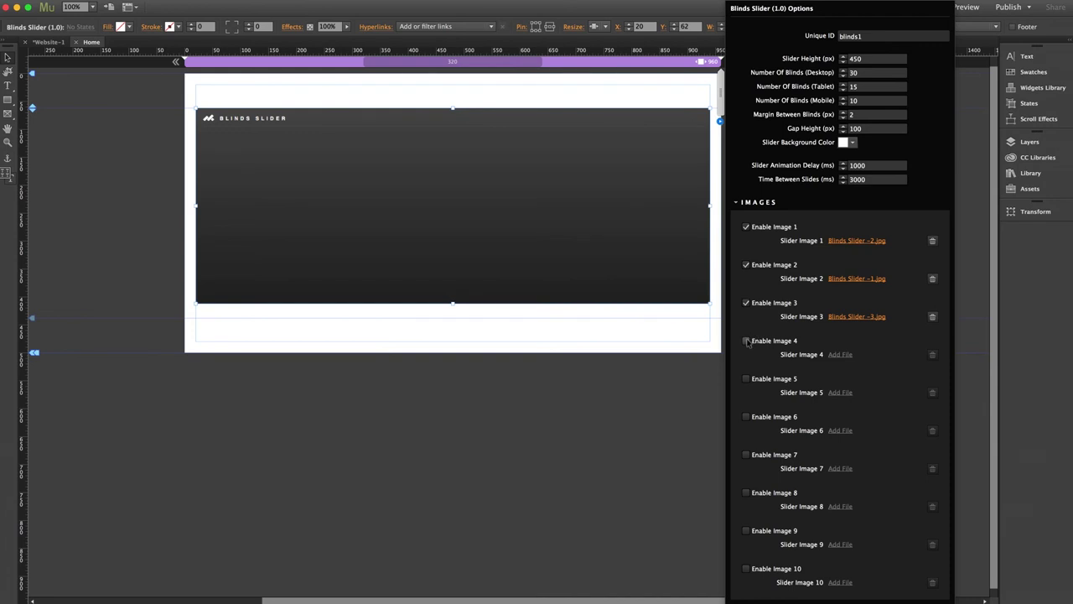
Enable images 4 and 5, and load Blinds Slider -1.jpg and -2.jpg into images 1 and 2
{"action": "left_click", "coordinate": [746, 341]}
{"action": "left_click", "coordinate": [746, 379]}
{"action": "left_click", "coordinate": [840, 353]}
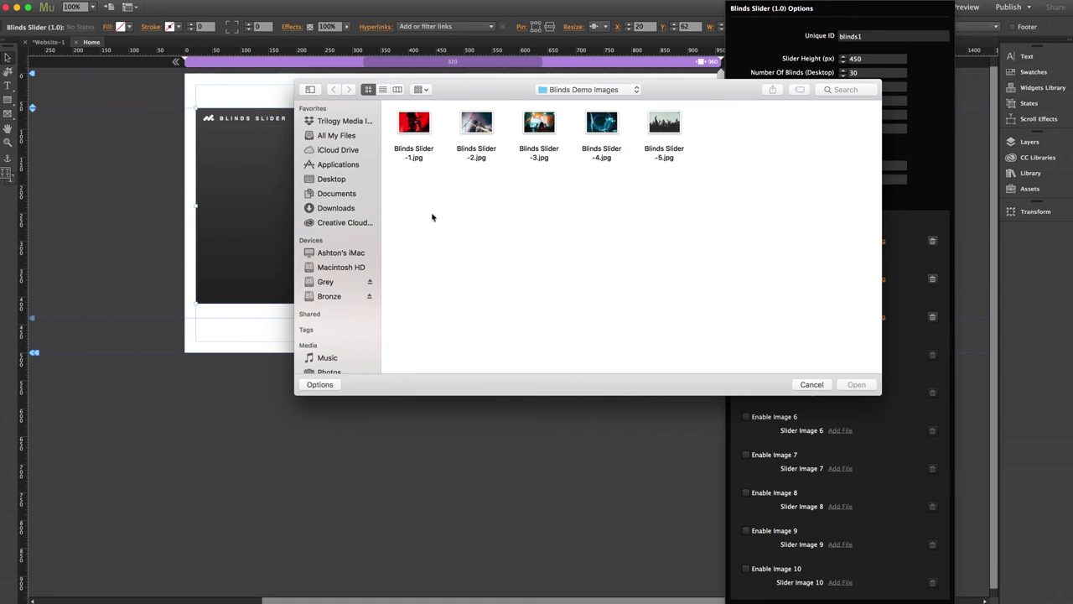
{"action": "left_click", "coordinate": [416, 134]}
{"action": "left_click", "coordinate": [855, 384]}
{"action": "left_click", "coordinate": [855, 278]}
{"action": "left_click", "coordinate": [571, 86]}
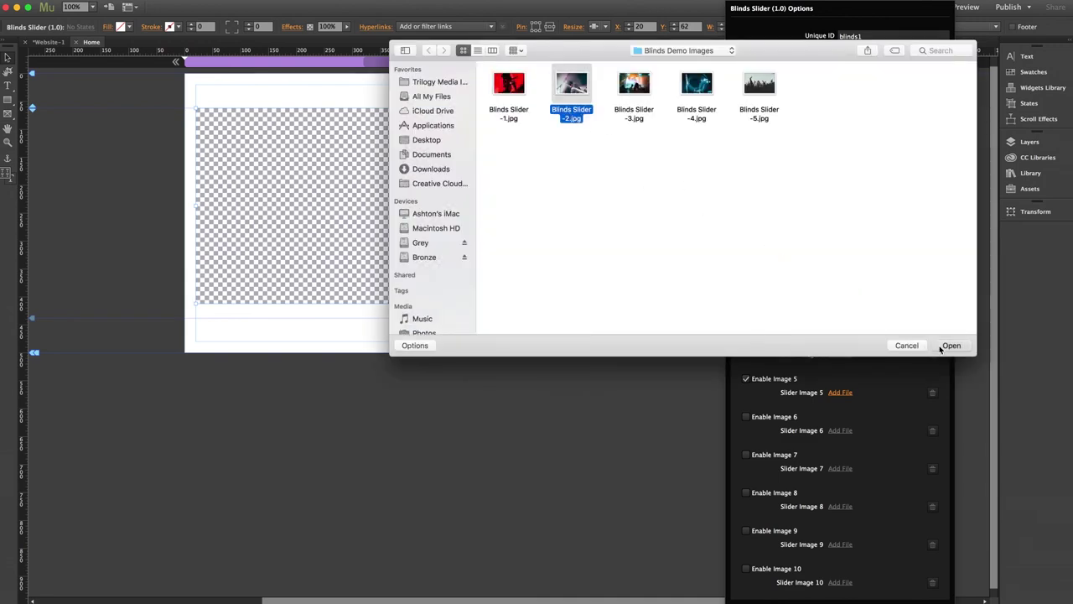
{"action": "left_click", "coordinate": [947, 345]}
Load Blinds Slider -3.jpg, -4.jpg and -5.jpg into slider images 3, 4 and 5
{"action": "left_click", "coordinate": [857, 319]}
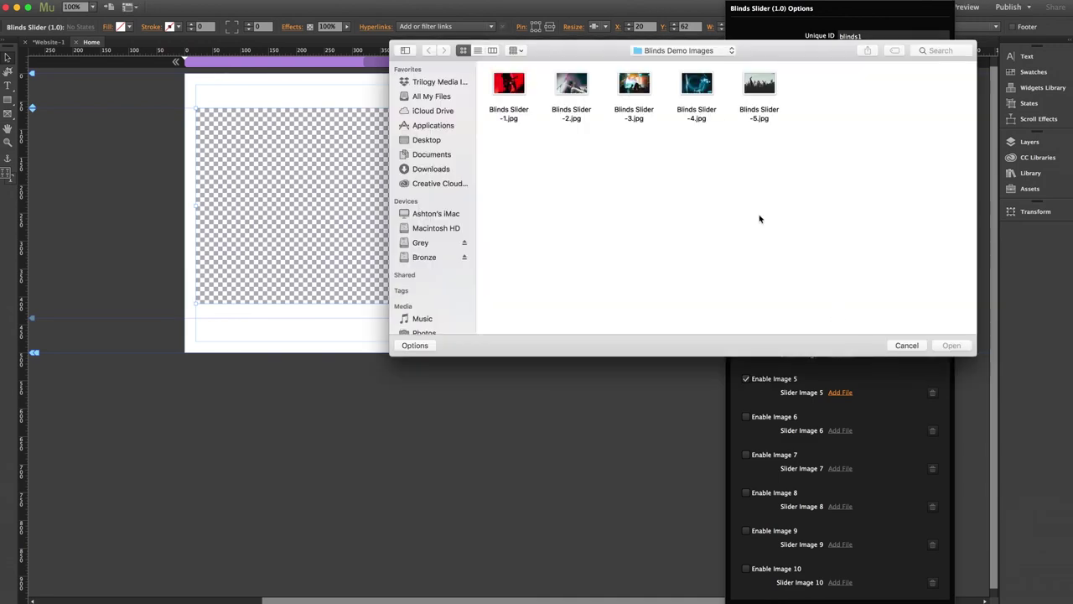
{"action": "left_click", "coordinate": [637, 118]}
{"action": "left_click", "coordinate": [948, 345]}
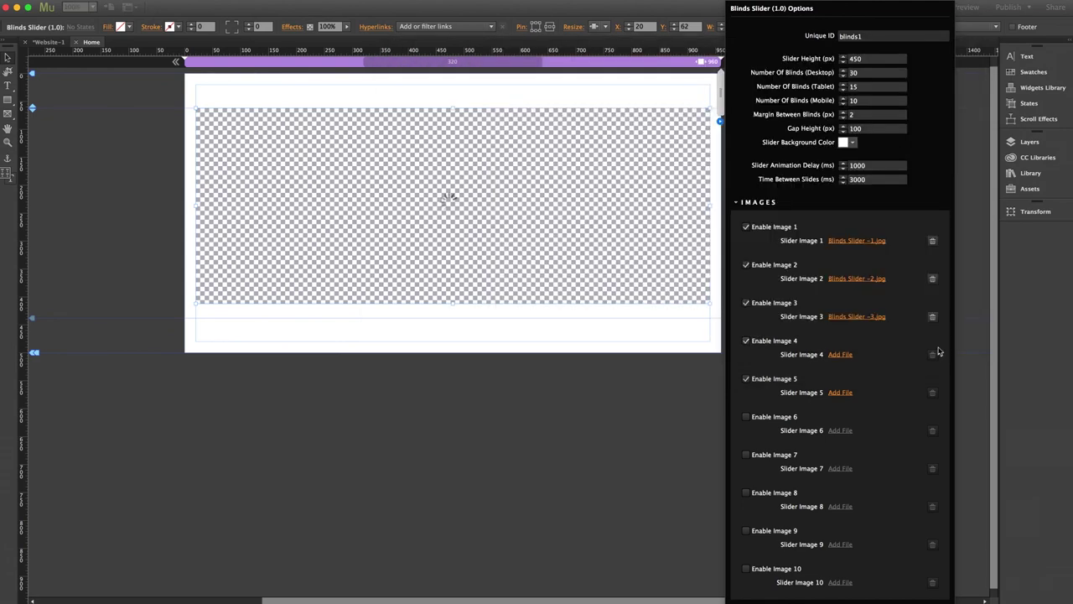
{"action": "left_click", "coordinate": [842, 353]}
{"action": "left_click", "coordinate": [696, 116]}
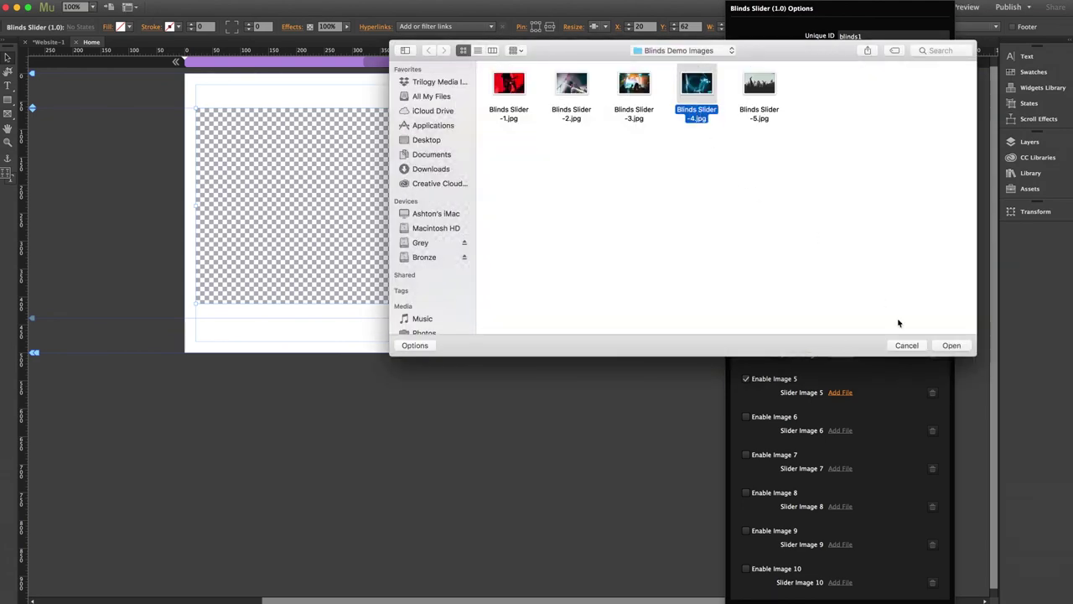
{"action": "left_click", "coordinate": [951, 345]}
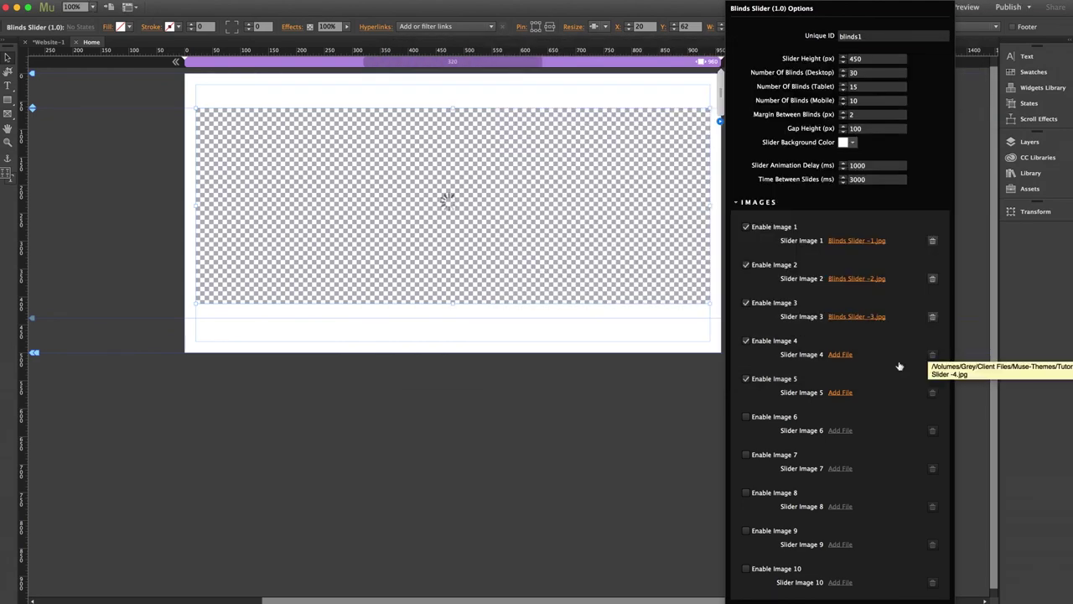
{"action": "left_click", "coordinate": [841, 391]}
{"action": "left_click", "coordinate": [758, 88]}
{"action": "left_click", "coordinate": [948, 345]}
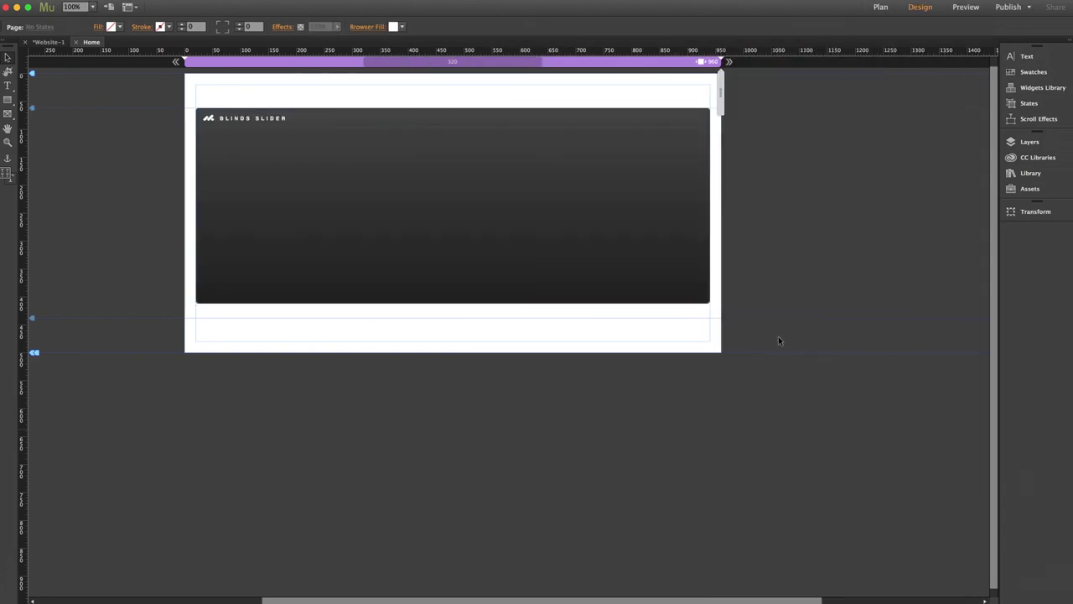